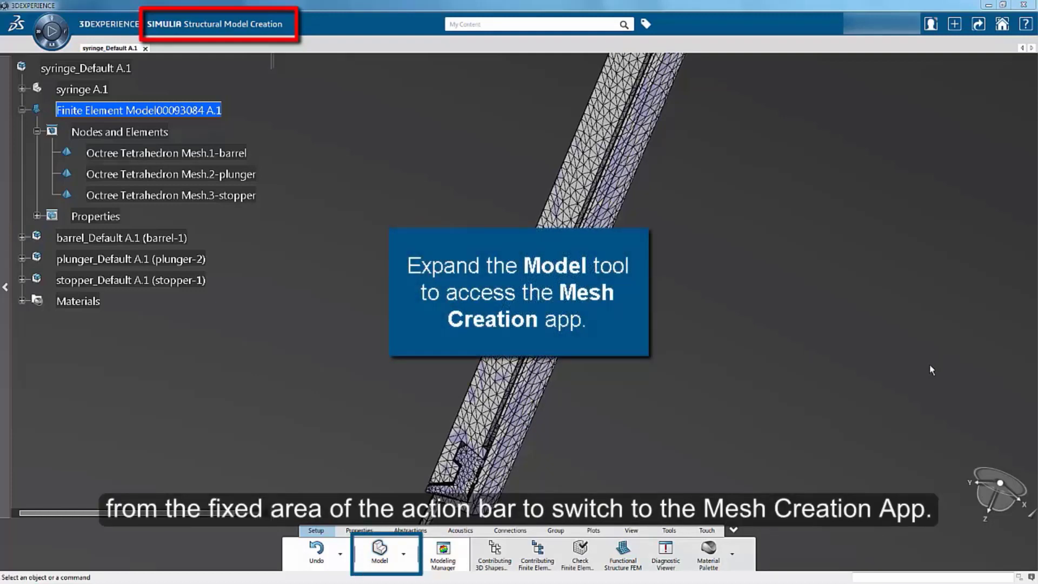
Switch to the Mesh Creation app, return to Structural Model Creation, and finish in Mesh Creation
left_click(403, 554)
left_click(393, 503)
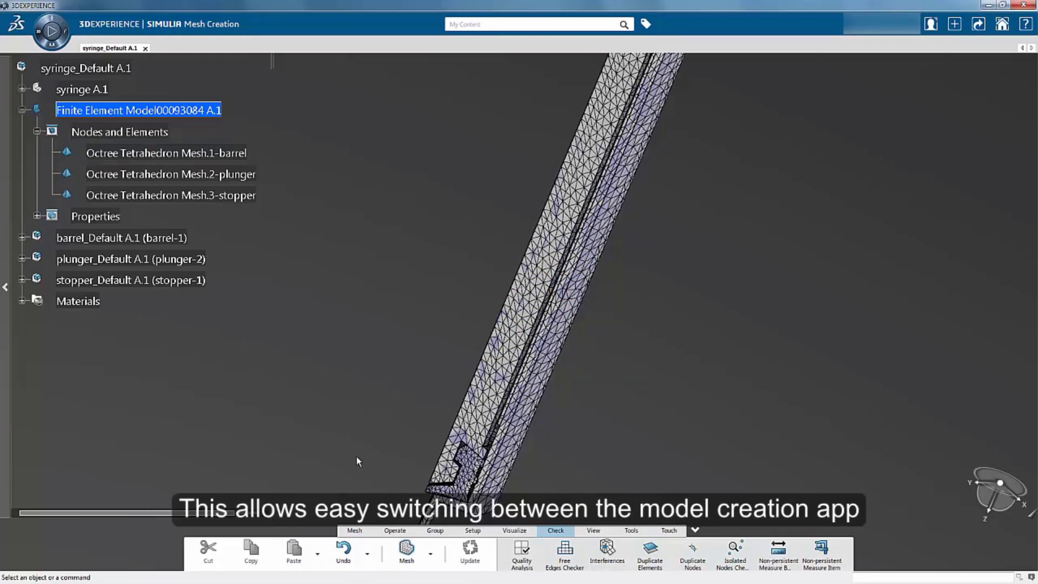
left_click(431, 556)
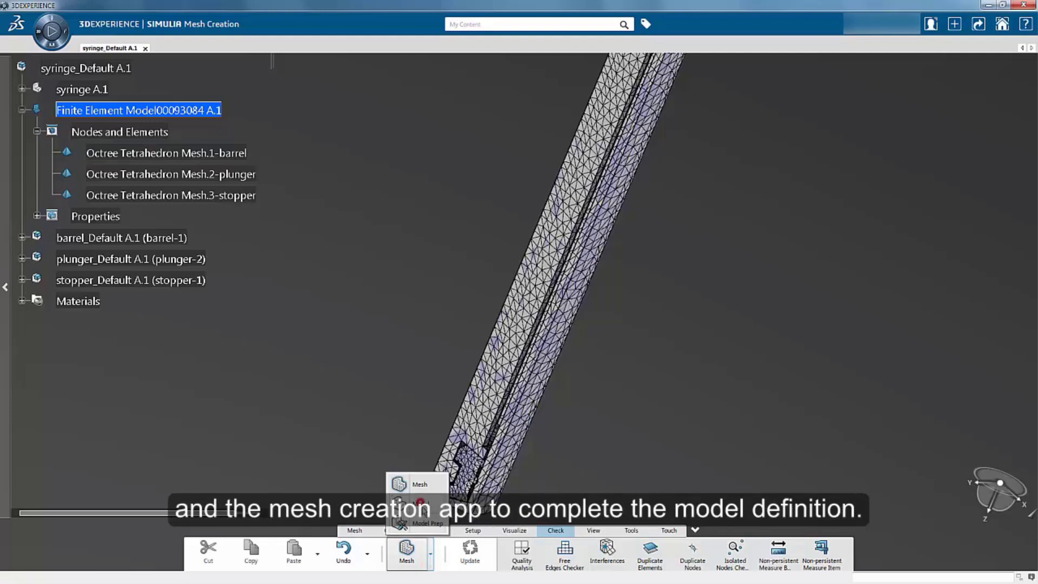
left_click(419, 503)
left_click(403, 553)
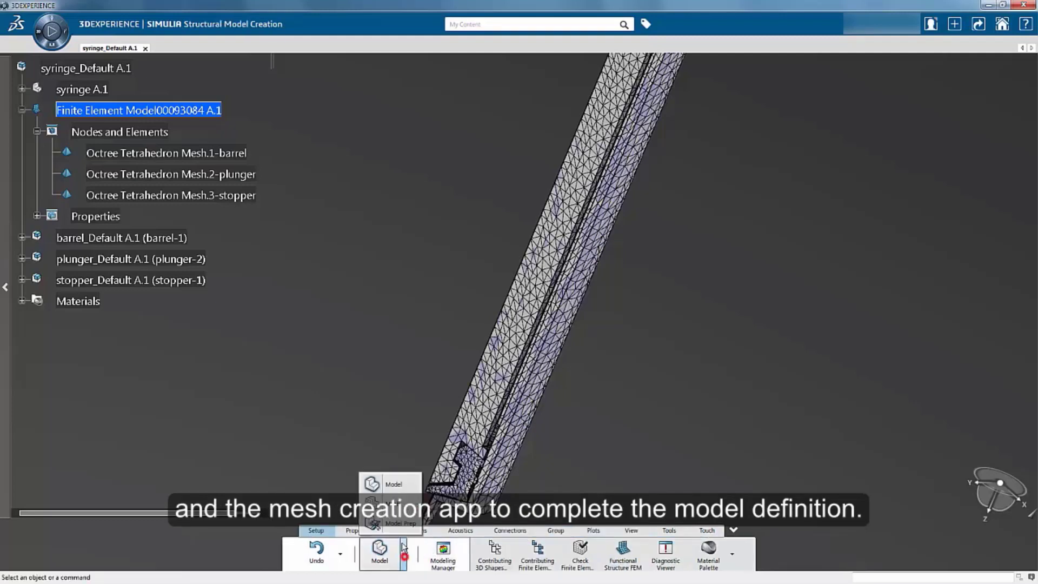
left_click(386, 482)
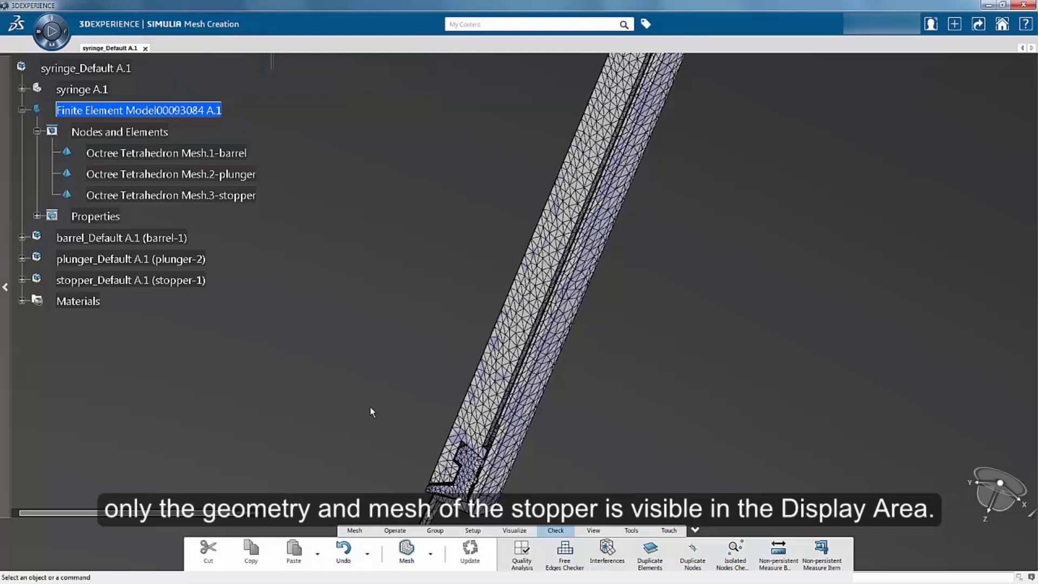
Hide the barrel and plunger geometries using the visualization tree of Visualization Management
right_click(620, 348)
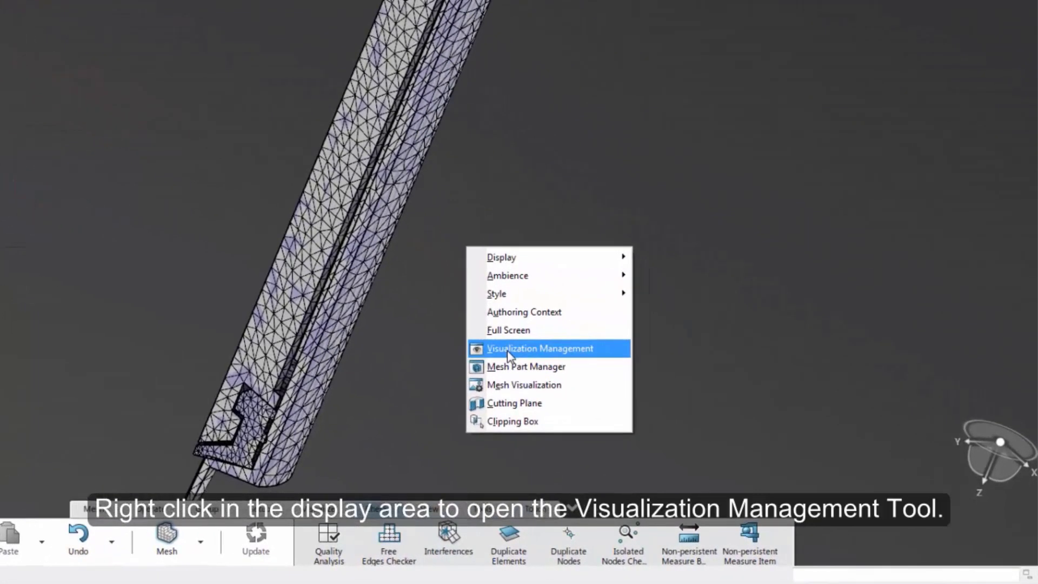
left_click(507, 349)
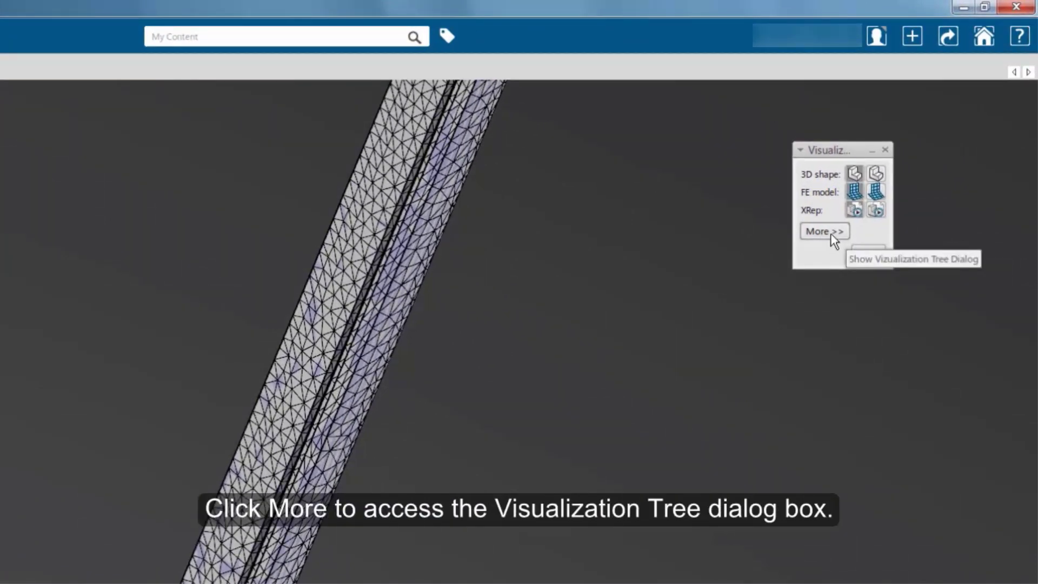
left_click(831, 234)
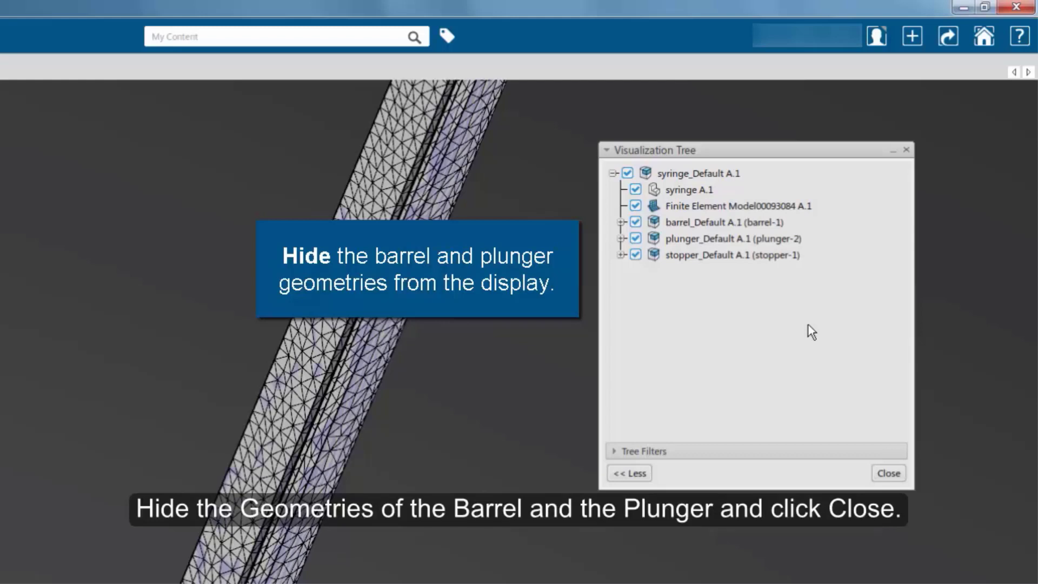
left_click(635, 222)
left_click(634, 238)
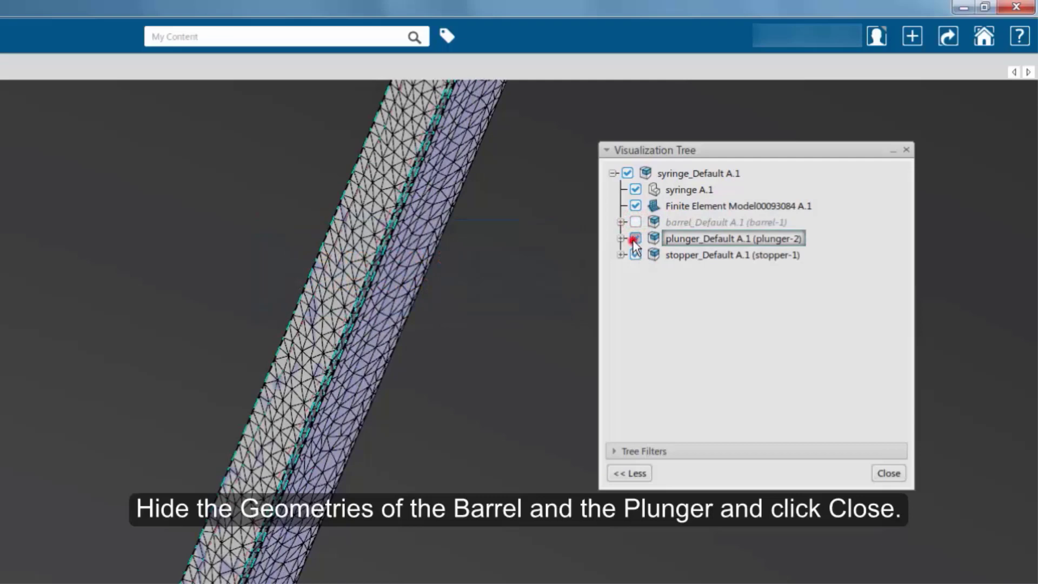
left_click(888, 473)
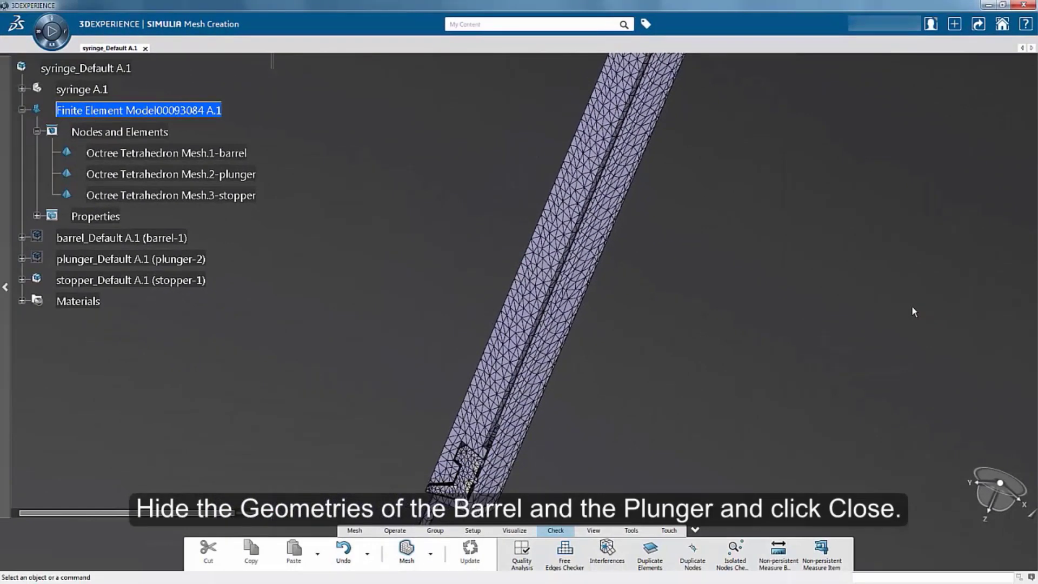
Hide the barrel and plunger Octree Tetrahedron meshes using the Mesh Part Manager, leaving only the stopper displayed
right_click(746, 278)
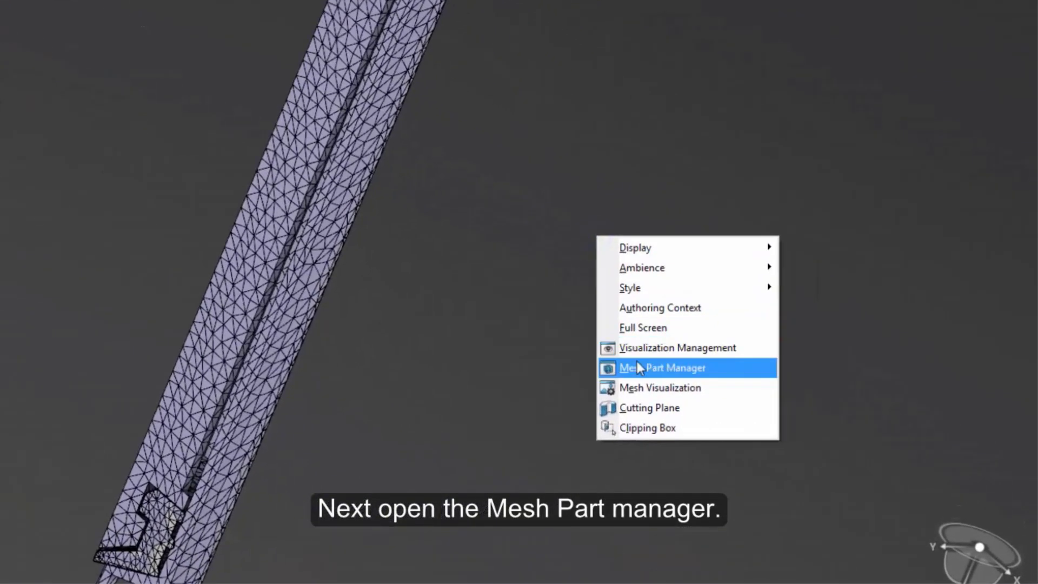
left_click(638, 368)
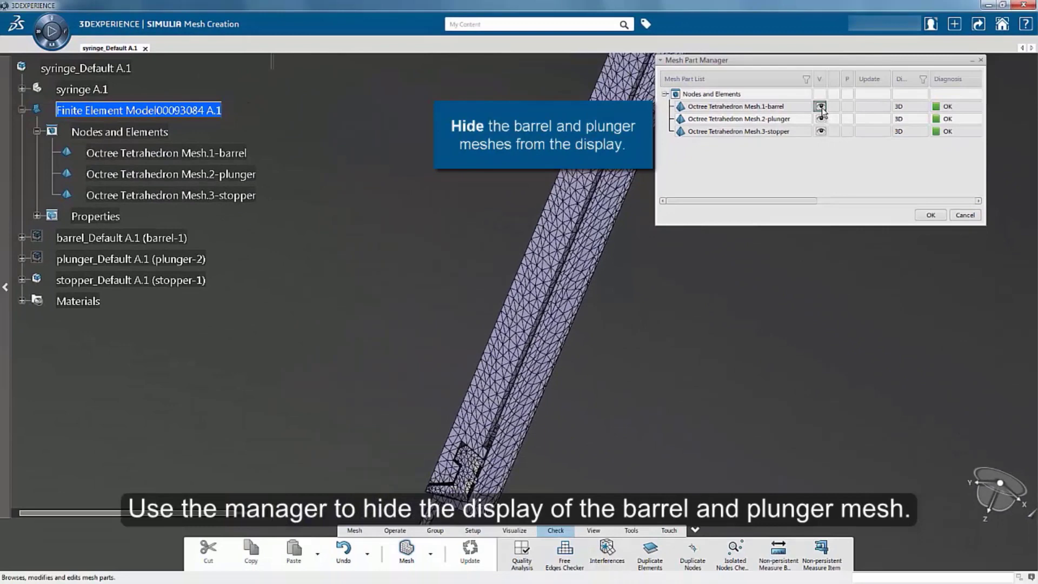
left_click(821, 107)
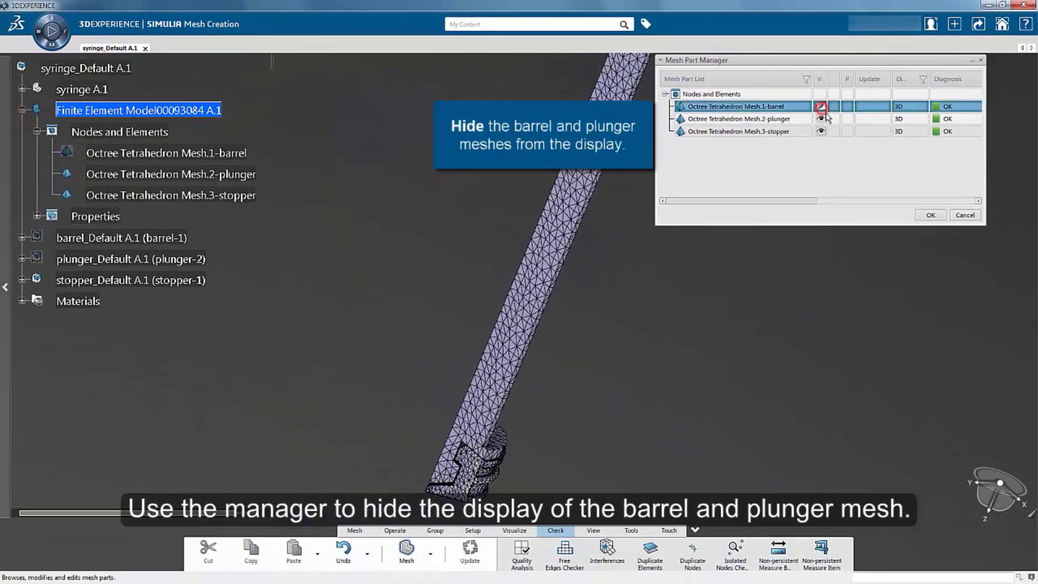
left_click(821, 119)
middle_click_drag(539, 421, 584, 260)
middle_click_drag(552, 333, 583, 181)
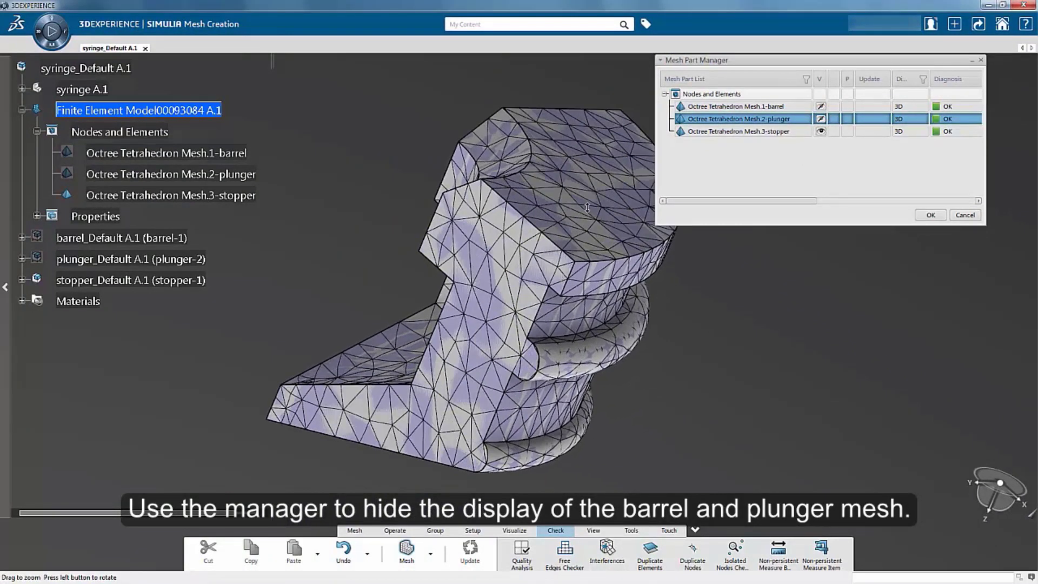
middle_click_drag(500, 380, 643, 327)
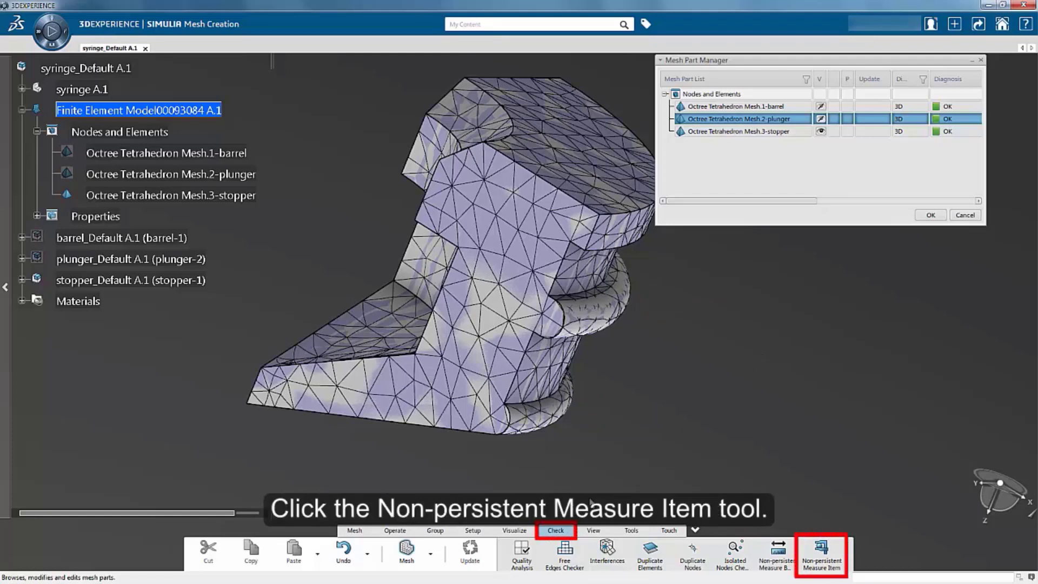
Measure the curved edge at the end of the stopper's upper rounded rib with Non-persistent Measure Item
left_click(821, 560)
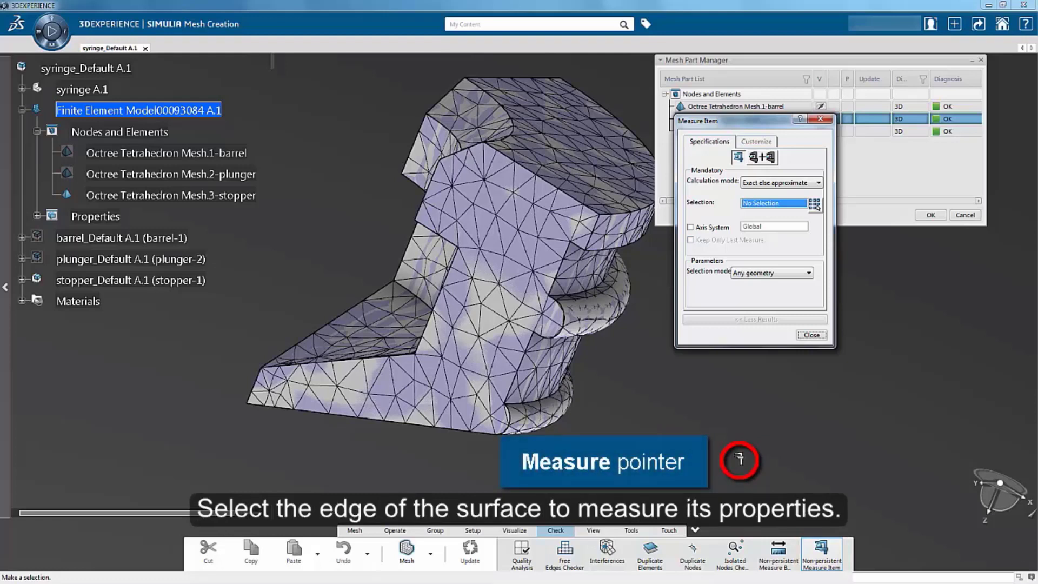
middle_click_drag(648, 430, 619, 354)
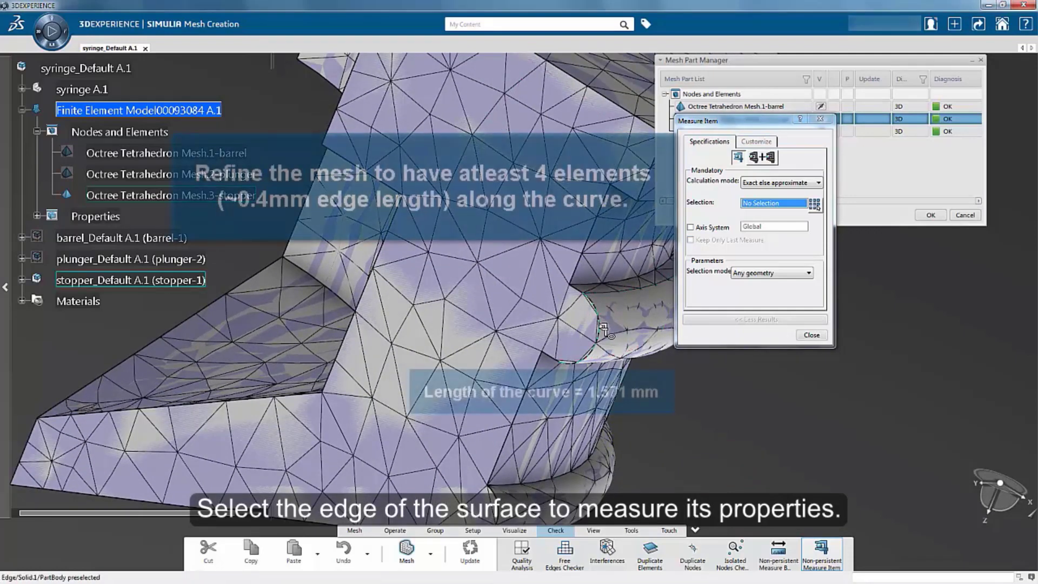
left_click(603, 330)
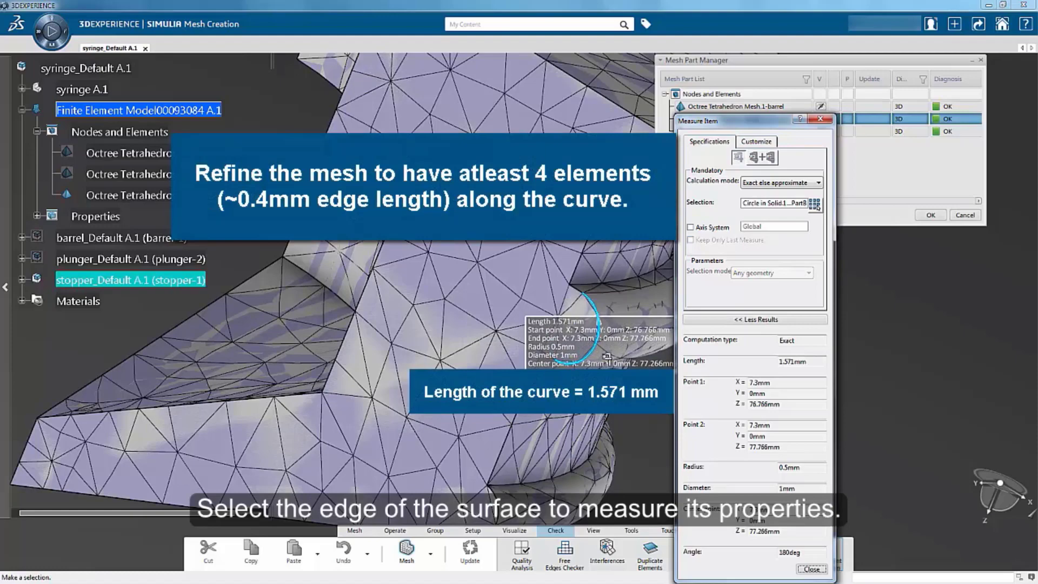
left_click(808, 570)
middle_click_drag(802, 417, 809, 382)
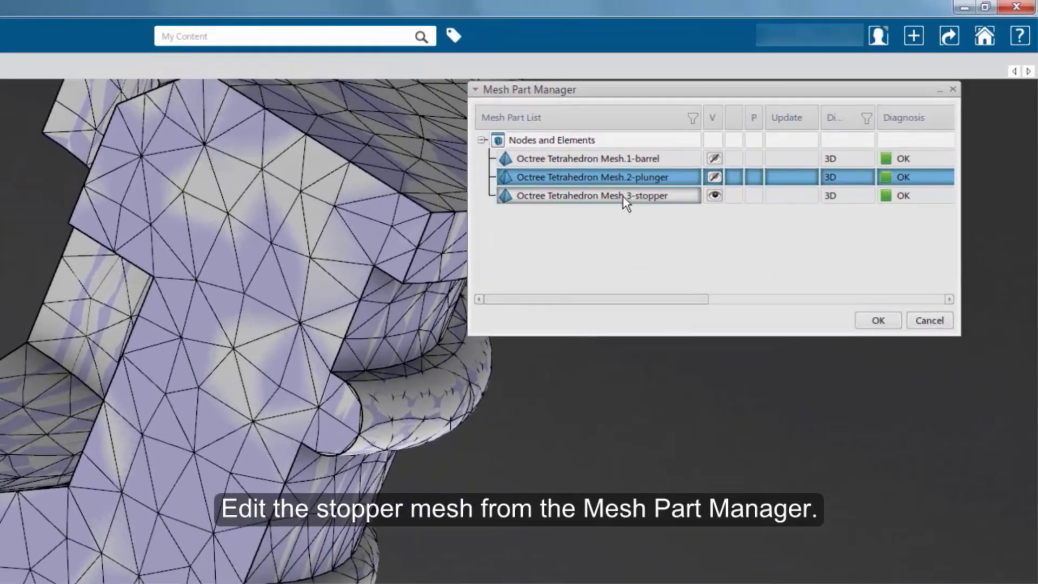
Edit the stopper's tetrahedron mesh and define a local mesh size of 0.4 mm with an absolute sag of 0.04 mm
right_click(759, 132)
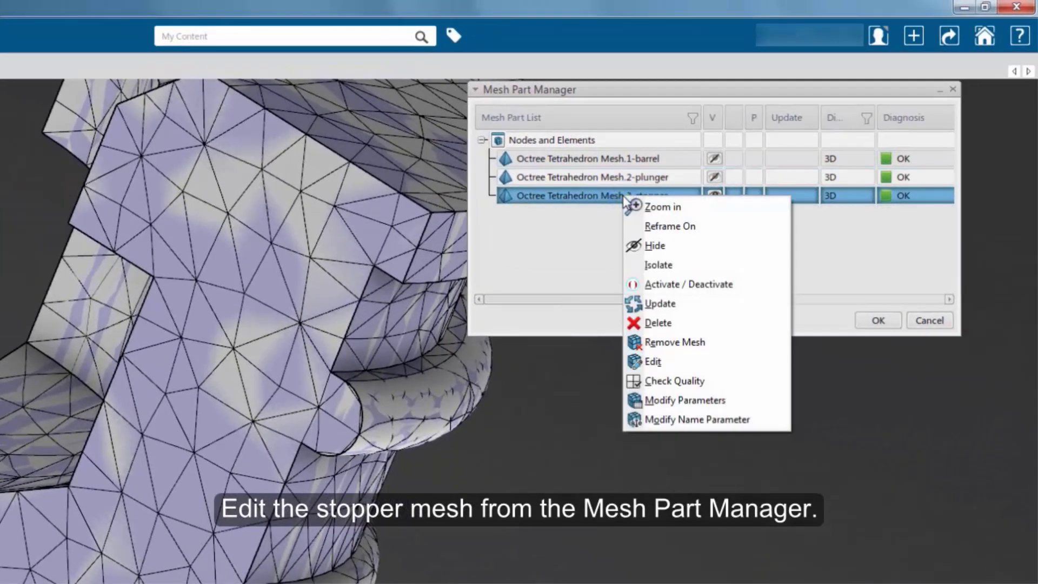
left_click(653, 362)
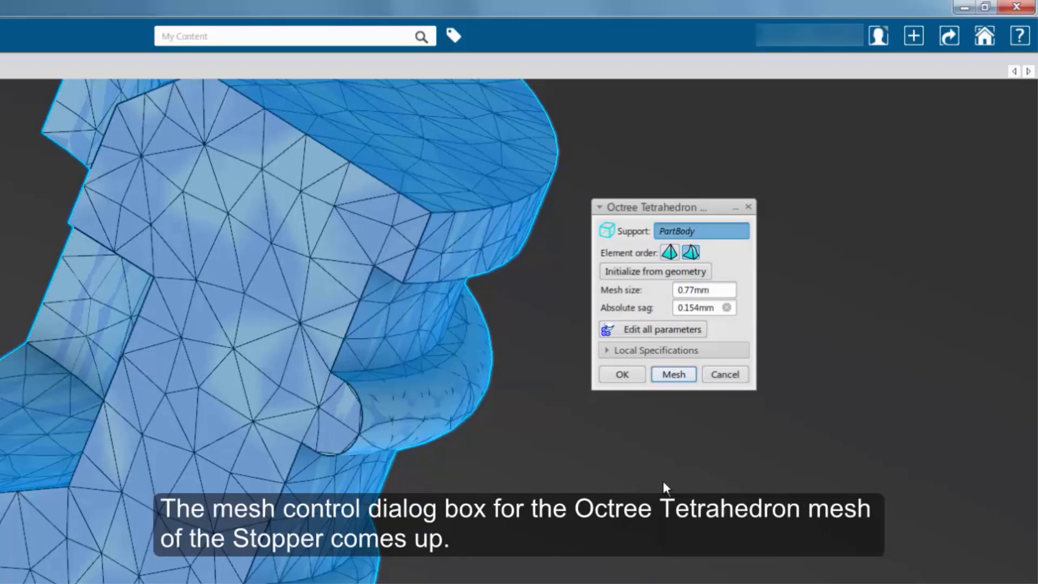
left_click(618, 350)
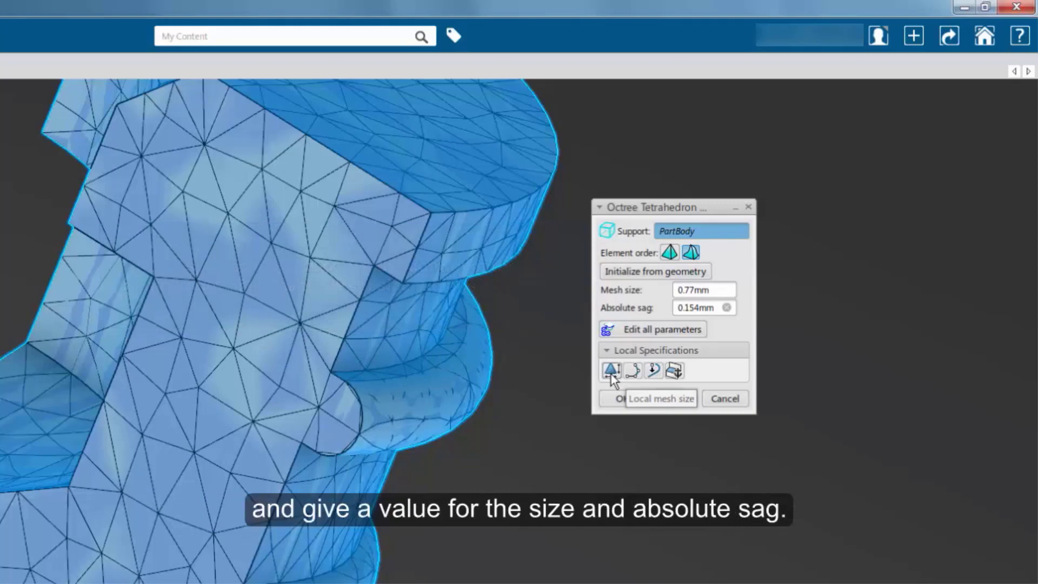
left_click(610, 373)
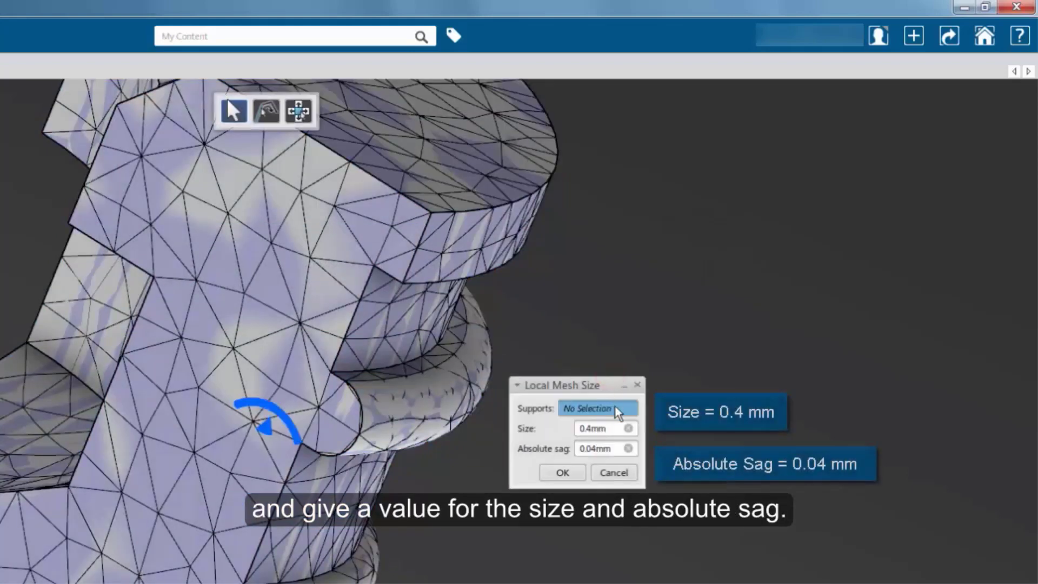
left_click(628, 428)
left_click(628, 449)
left_click(607, 428)
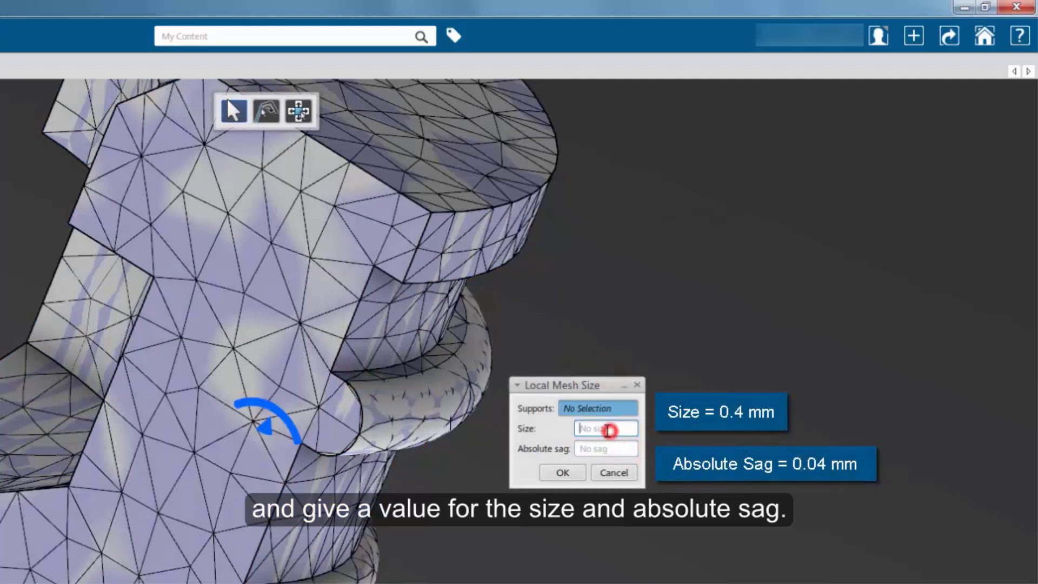
type("0.4mm")
left_click(599, 449)
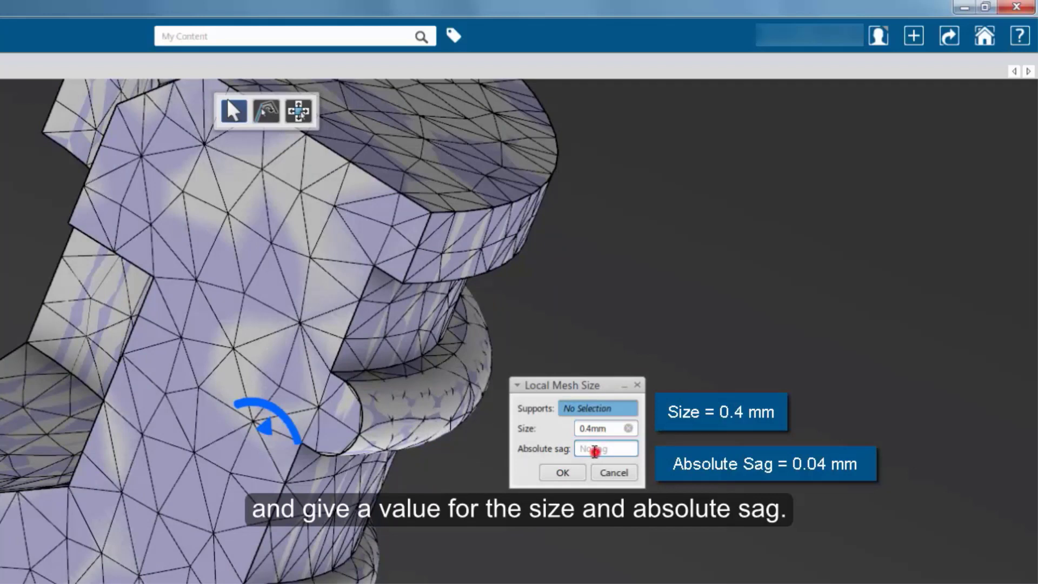
type("0.04mm")
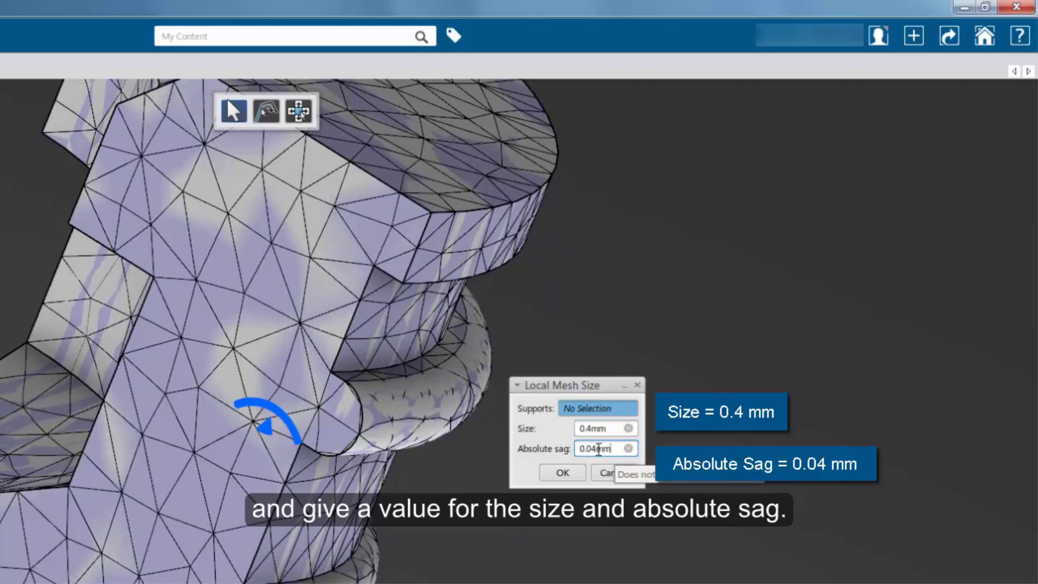
Apply the local mesh size to the outer faces of the stopper's two rounded ribs, and generate and update the mesh
left_click(585, 408)
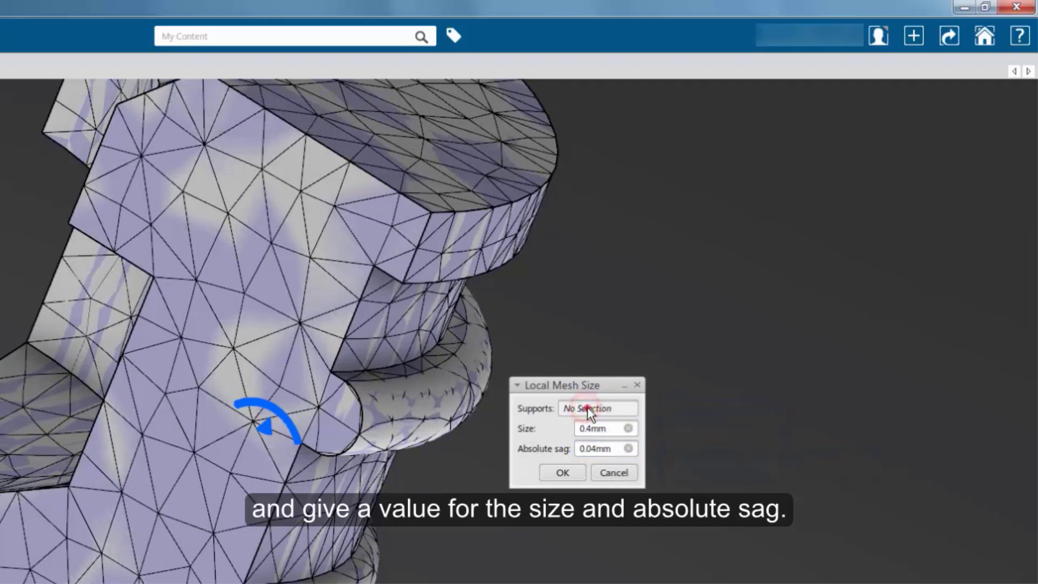
left_click(427, 398)
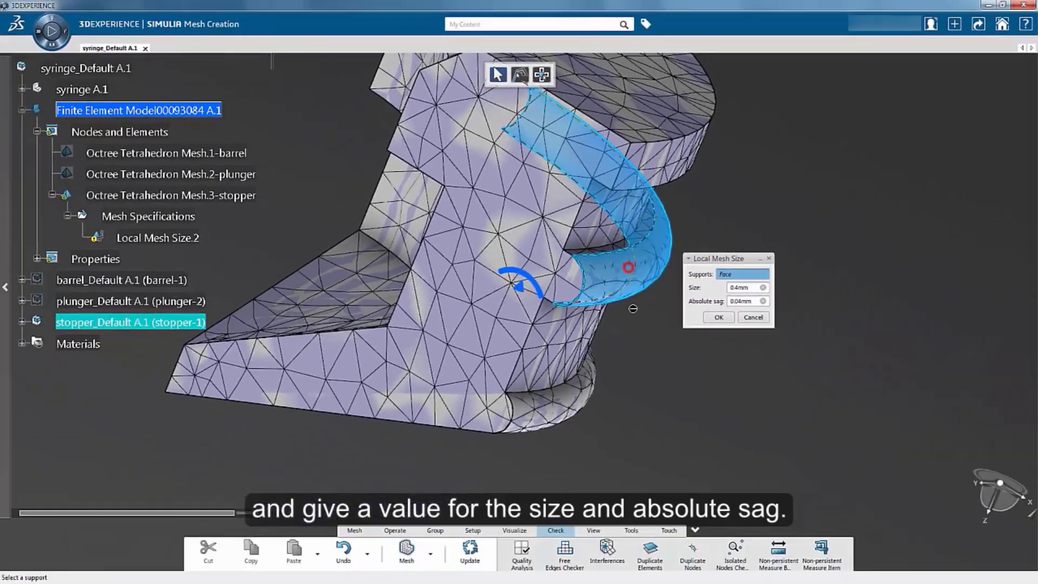
left_click(570, 403)
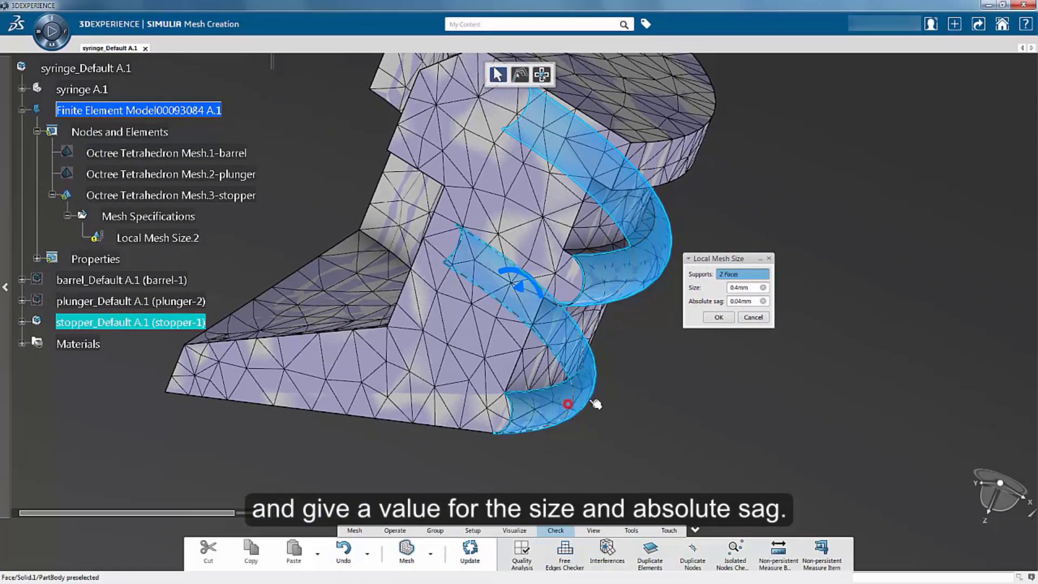
left_click(717, 317)
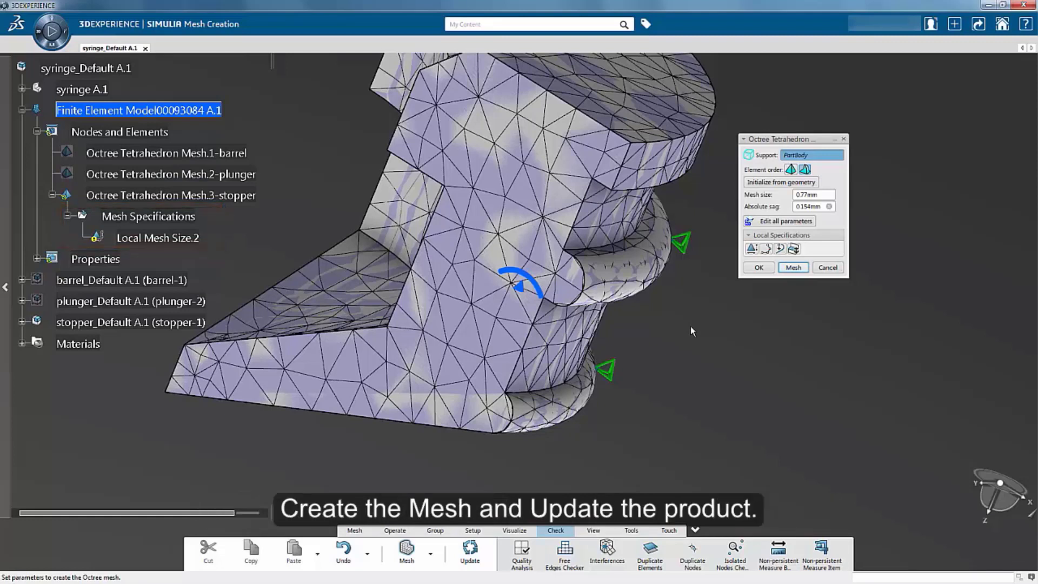
left_click(793, 267)
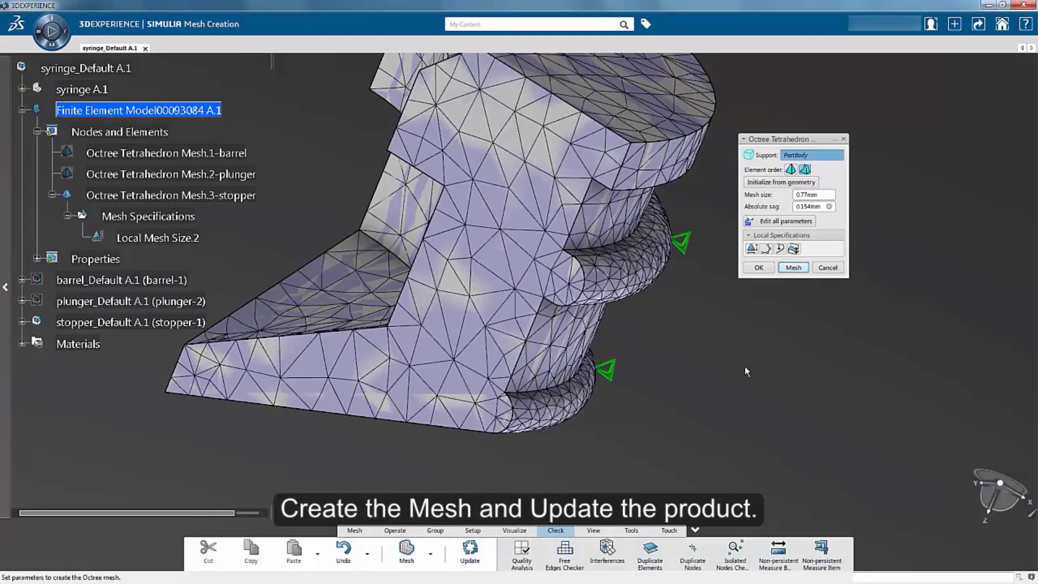
left_click(469, 550)
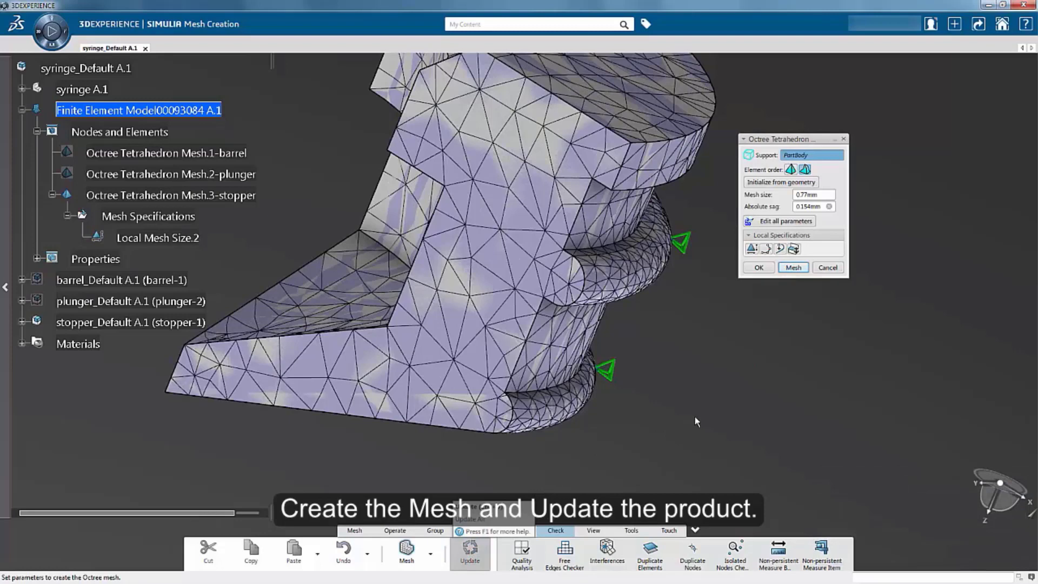